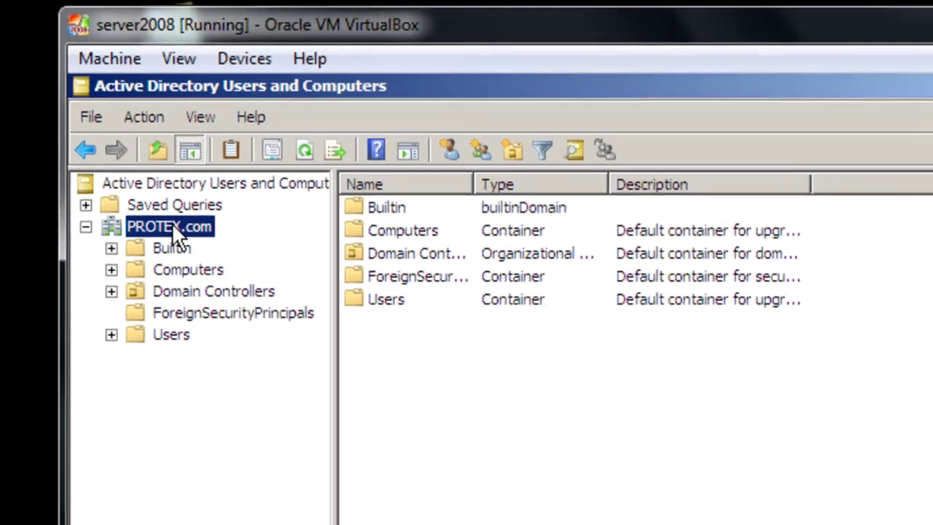
Create an organizational unit named User 2 directly under the PROTEX.com domain.
right_click(172, 225)
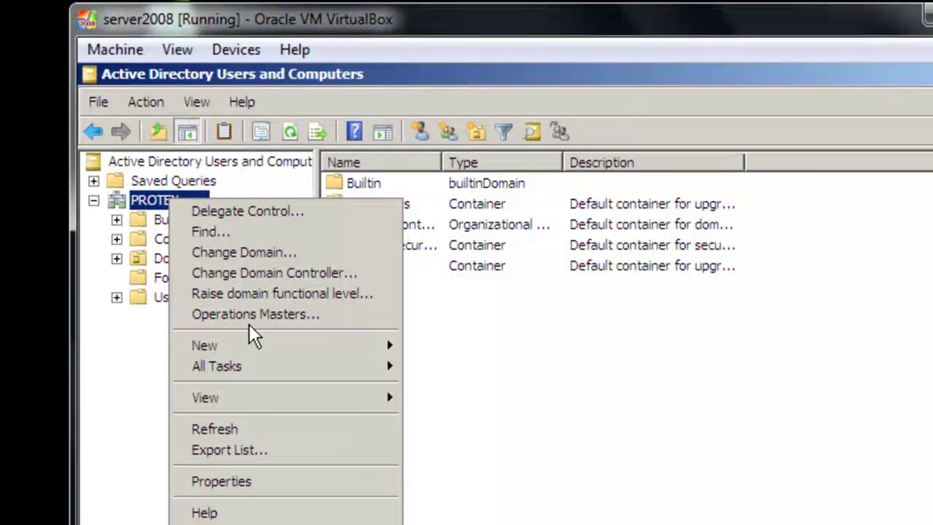
mouse_move(261, 346)
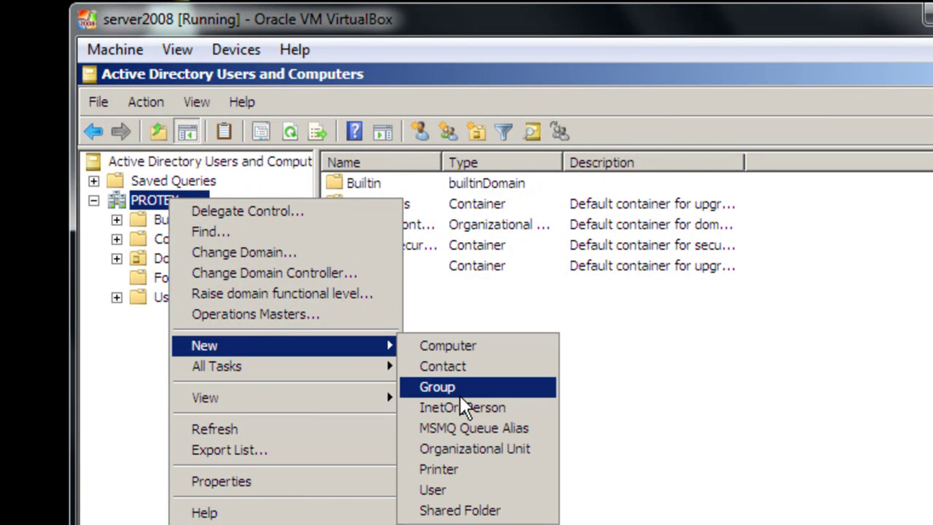
left_click(475, 447)
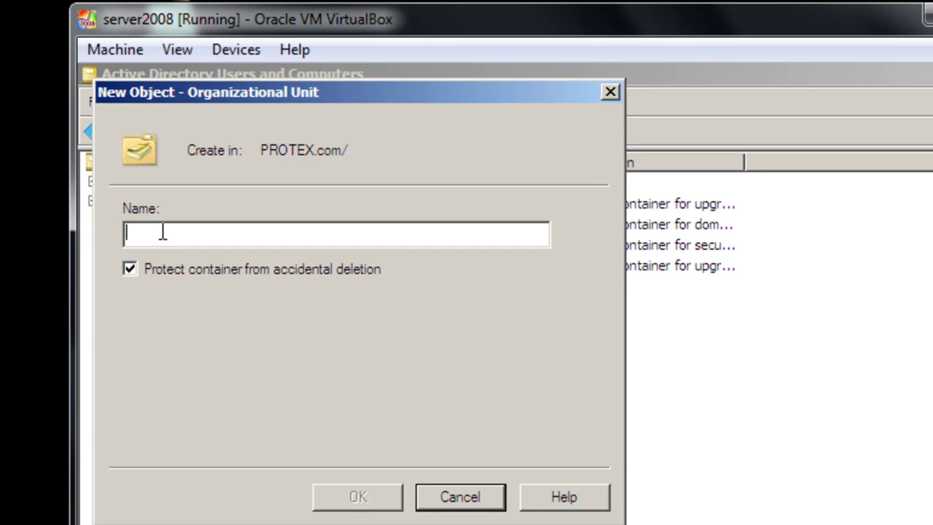
type("User 2")
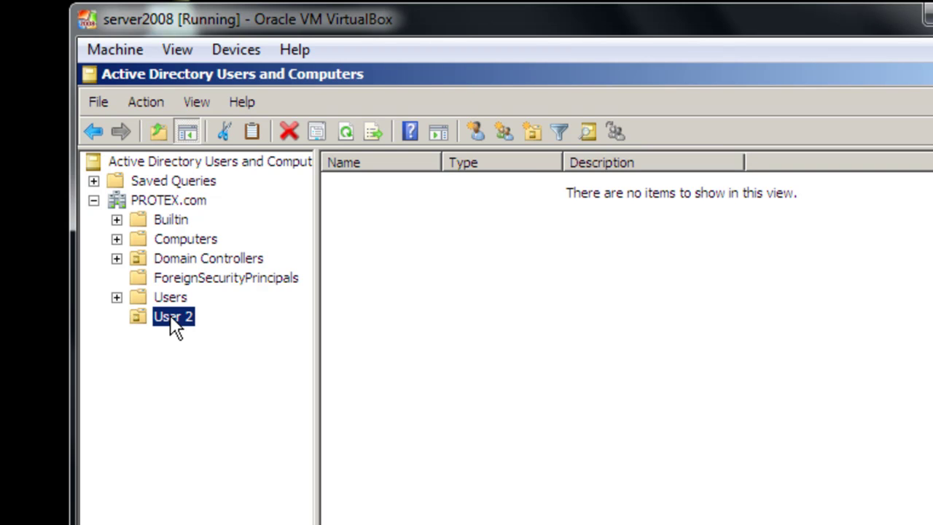
Move the custom user account listed just above Schema Admins from the Users container into the User 2 organizational unit.
left_click(117, 298)
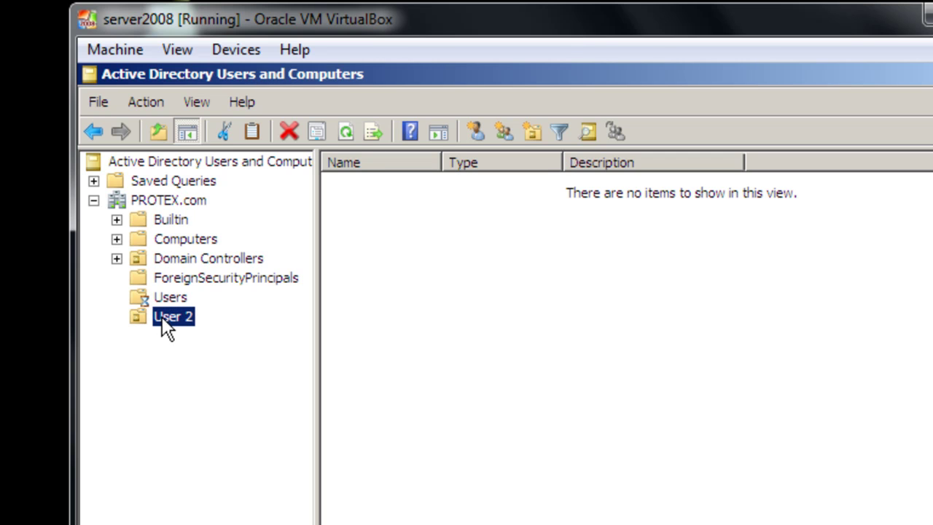
left_click(170, 297)
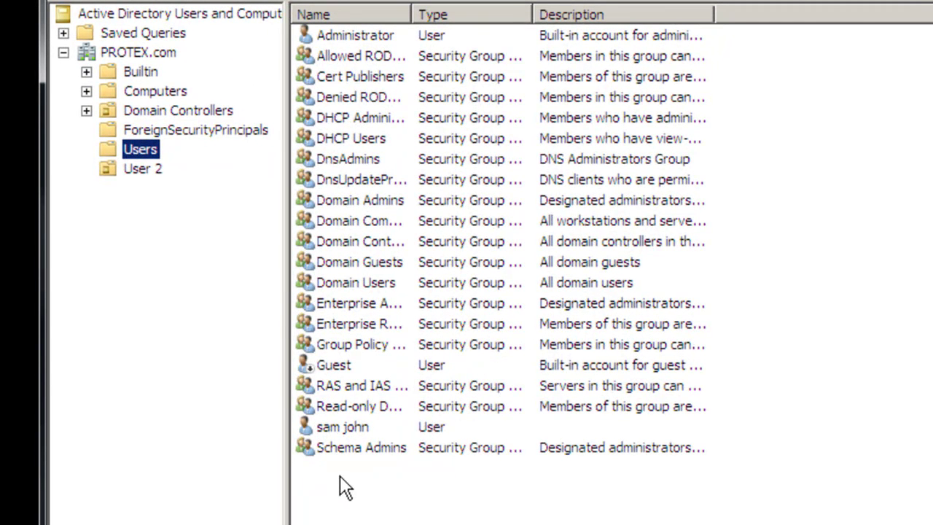
left_click(349, 442)
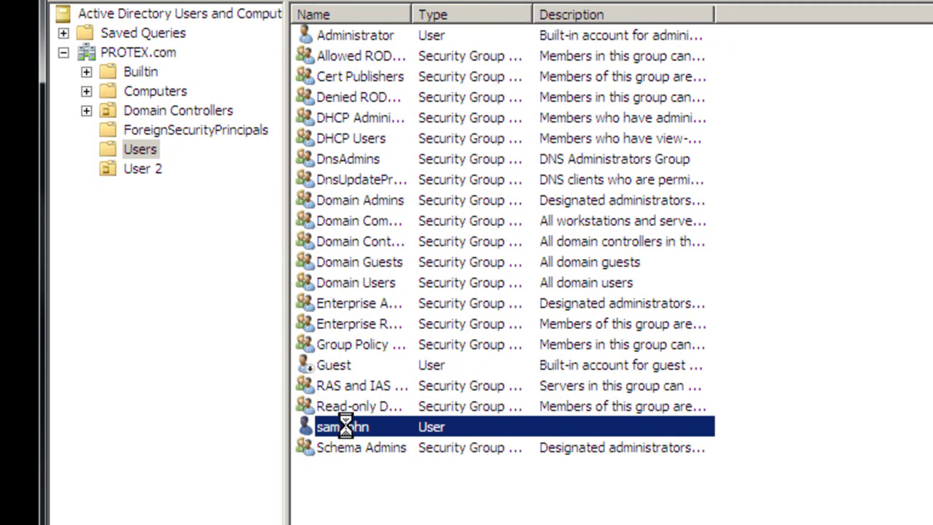
right_click(345, 426)
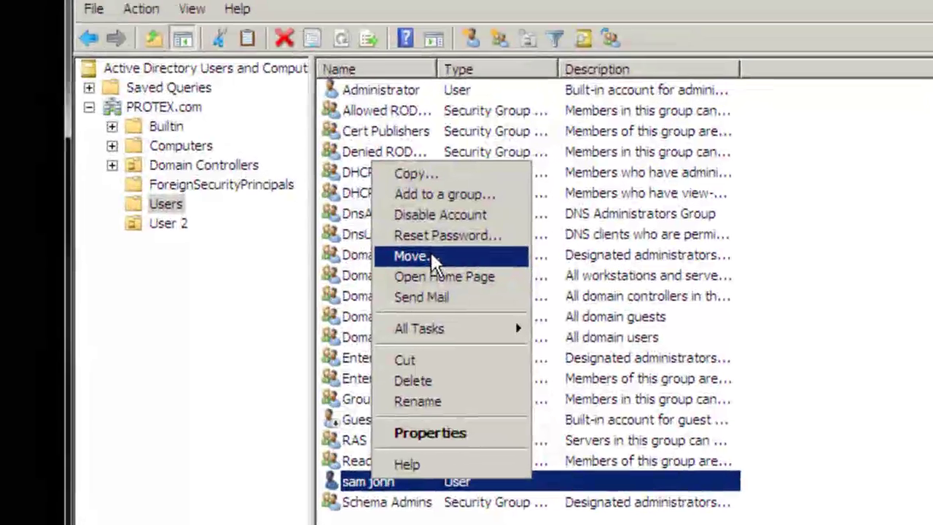
left_click(405, 201)
left_click(245, 175)
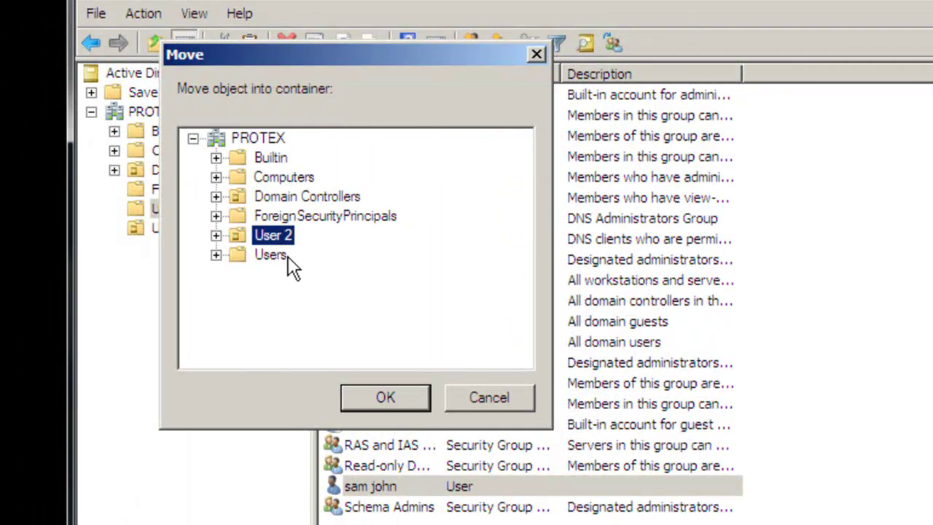
left_click(389, 397)
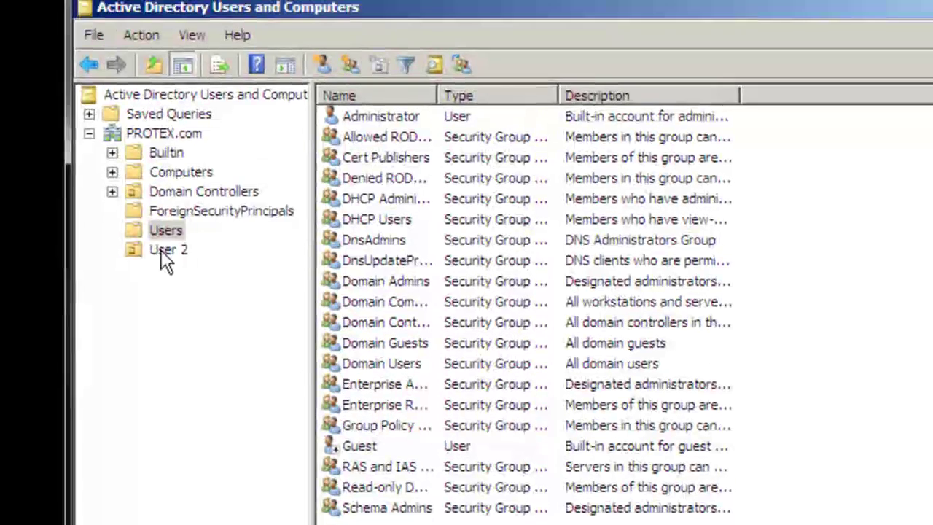
left_click(165, 231)
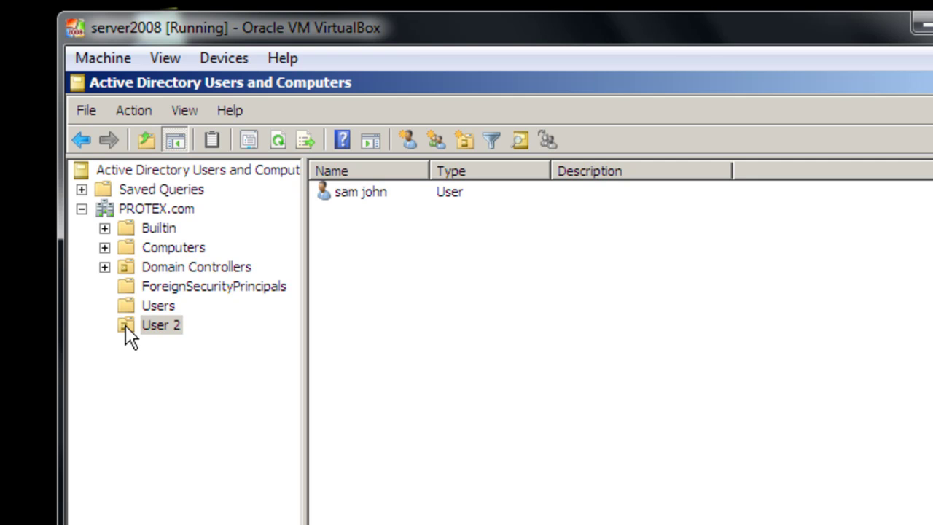
Create an organizational unit named Security directly under the PROTEX.com domain.
left_click(141, 208)
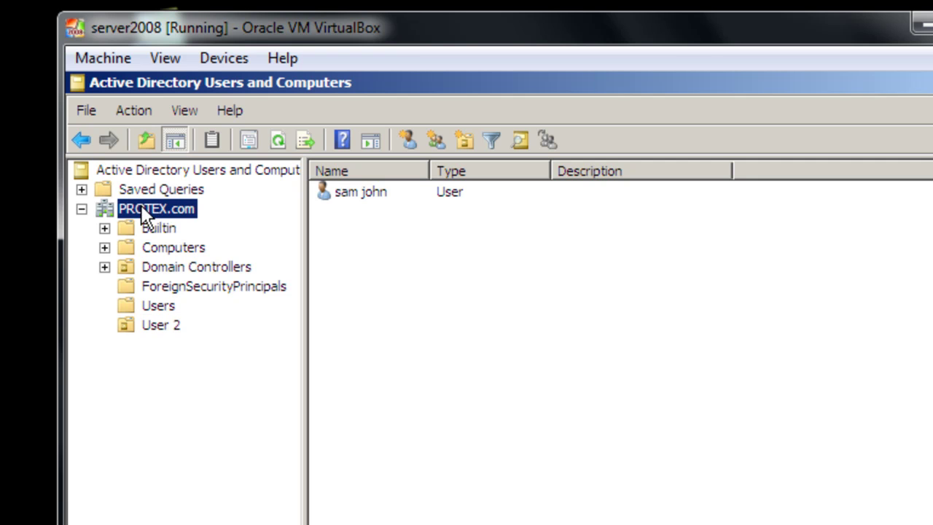
right_click(143, 206)
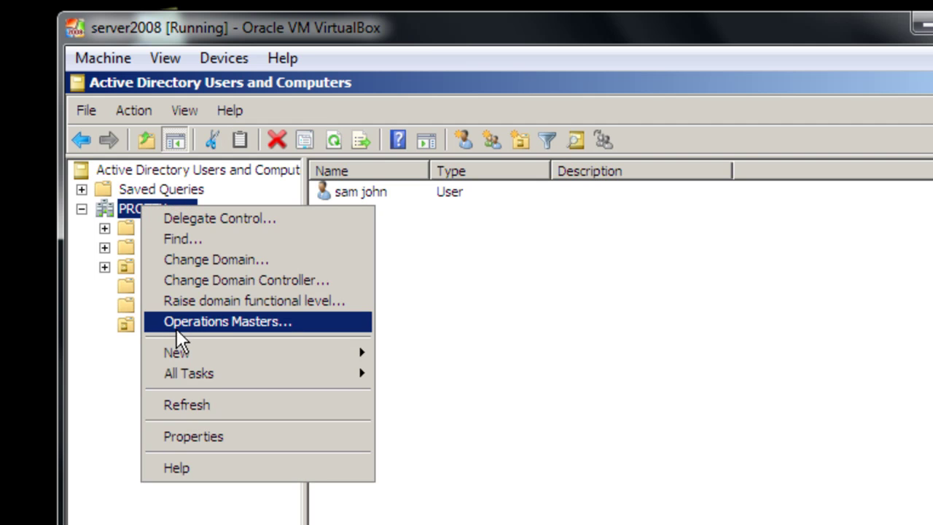
mouse_move(191, 352)
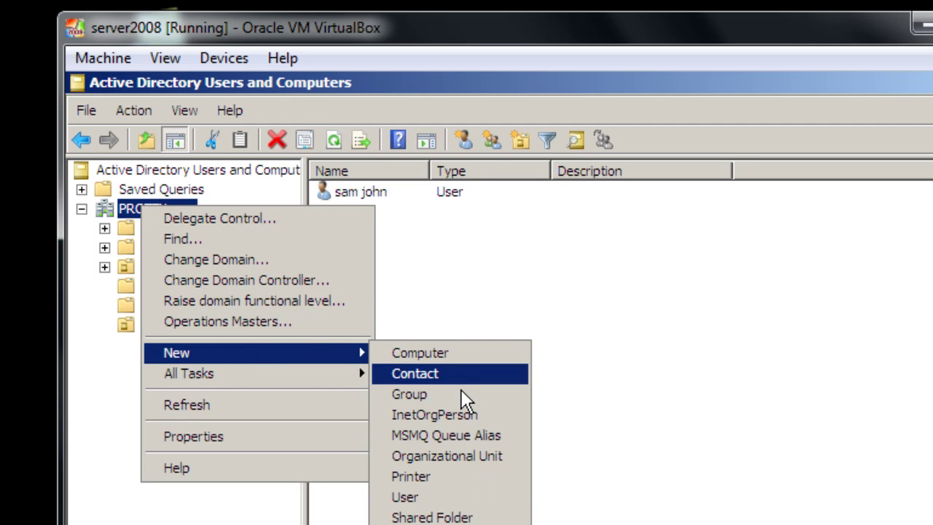
left_click(464, 454)
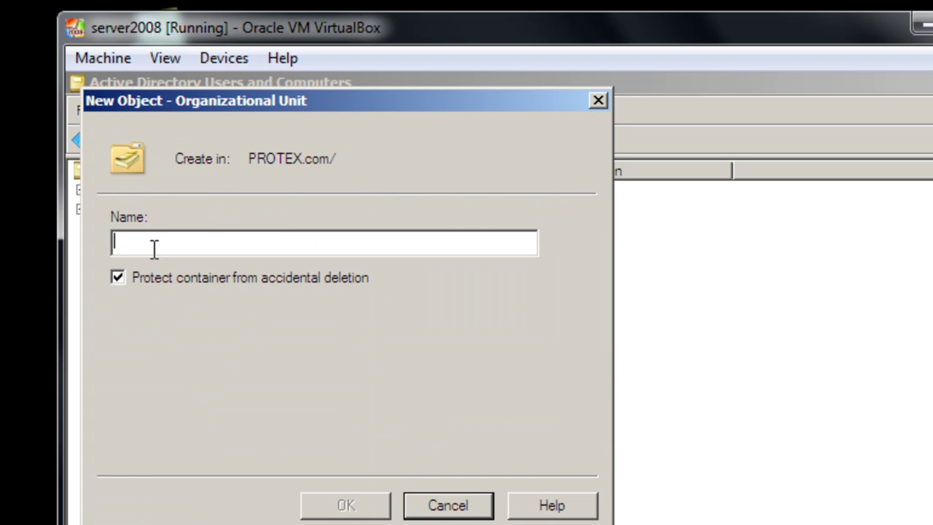
type("Security")
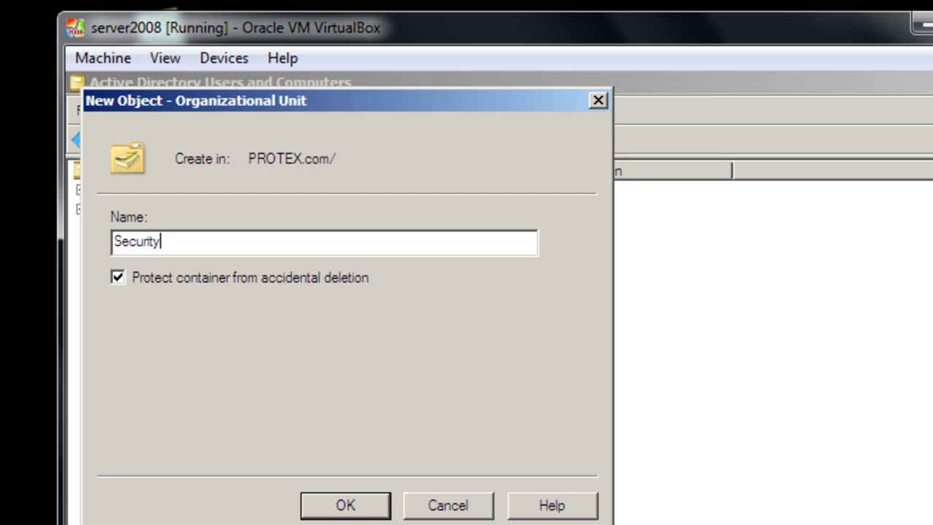
left_click(345, 505)
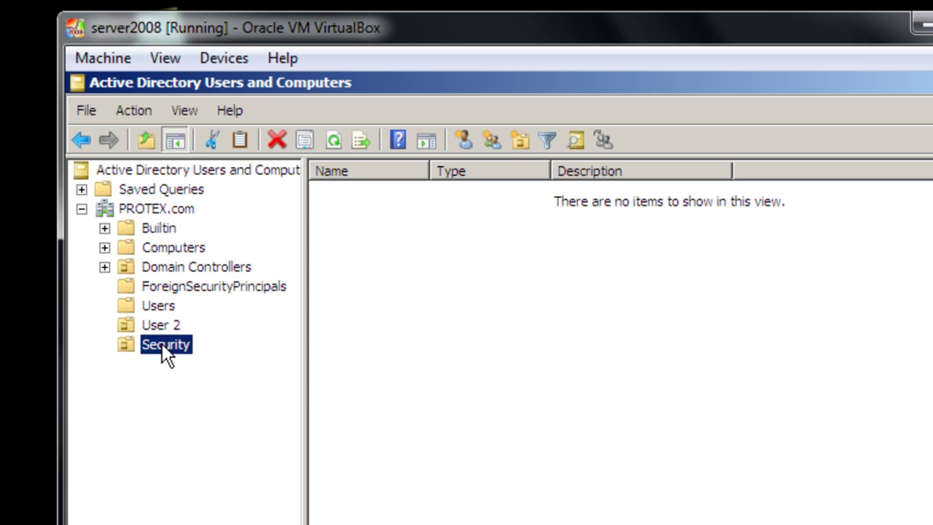
Create a nested organizational unit named Users inside the Security organizational unit.
right_click(165, 349)
mouse_move(232, 431)
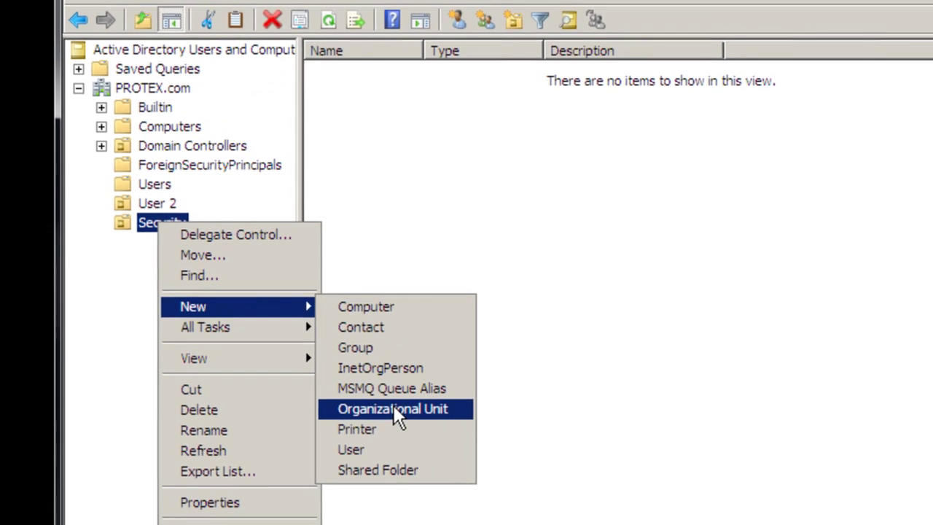
left_click(394, 393)
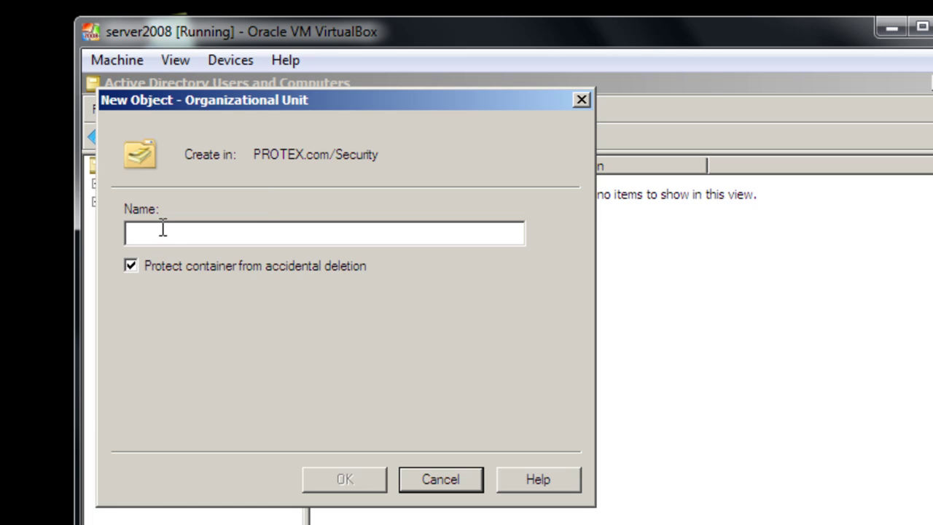
type("Users")
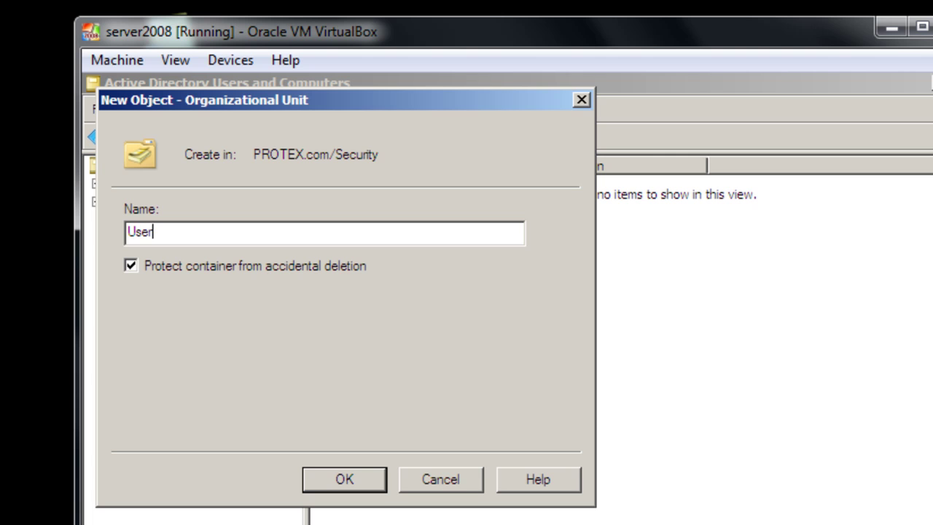
key("Return")
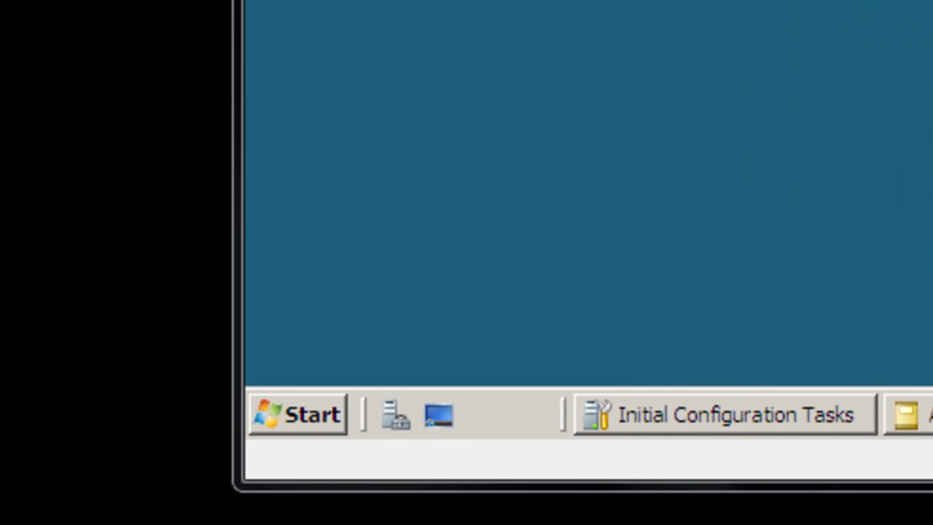
Switch to Group Policy Management and expand the forest down to the contents of the PROTEX.com domain.
left_click(298, 415)
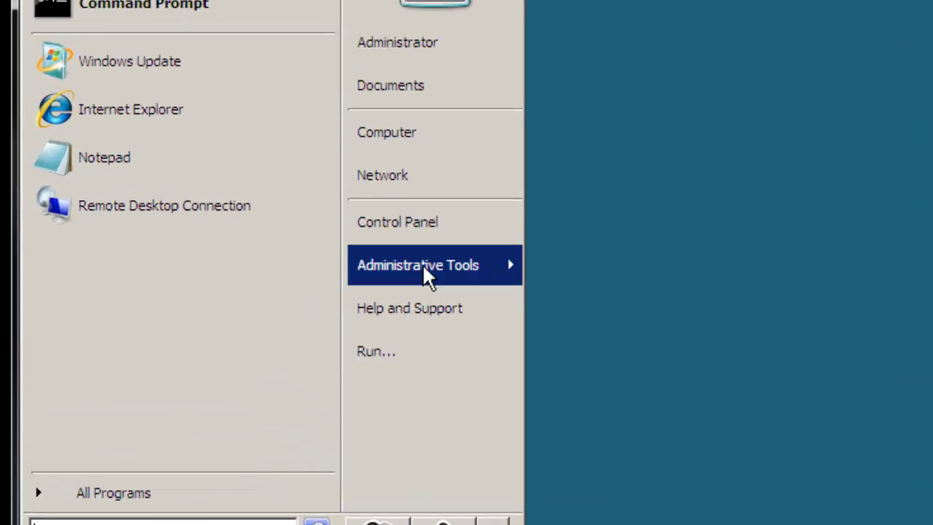
mouse_move(414, 254)
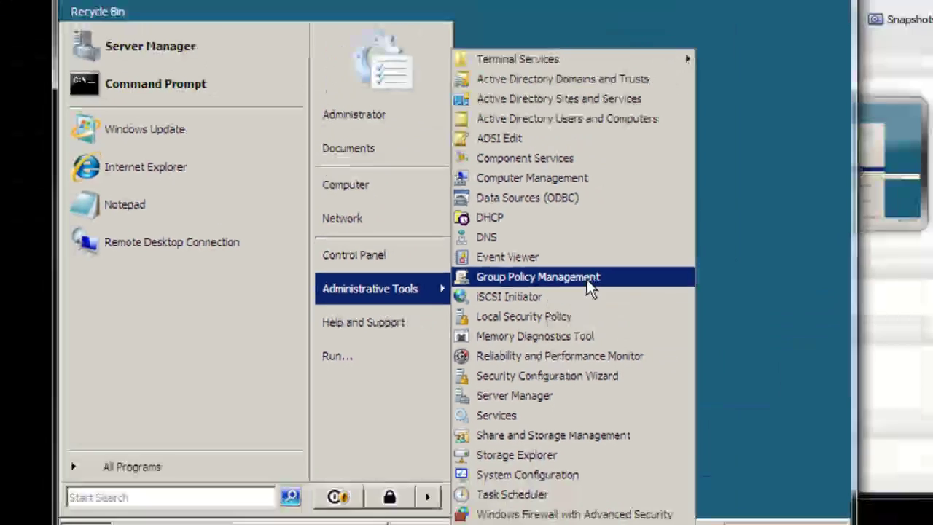
left_click(745, 251)
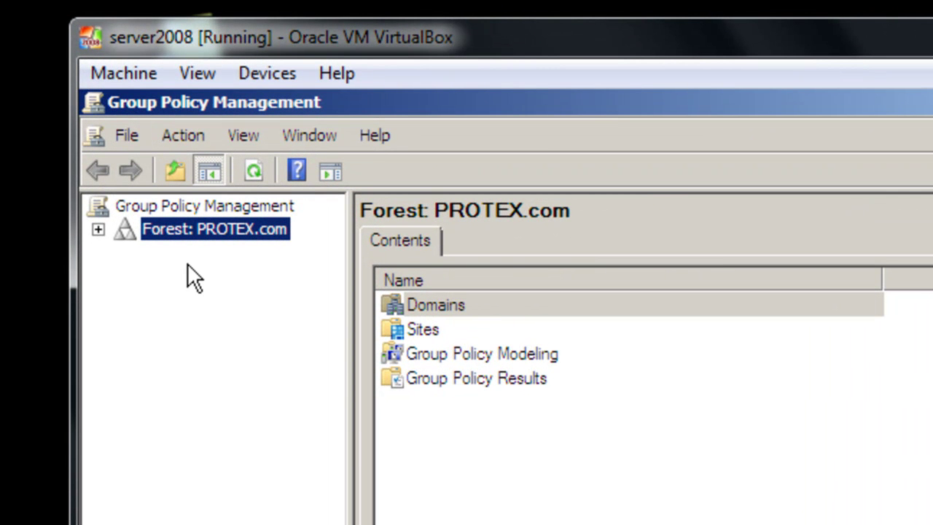
left_click(98, 228)
left_click(125, 252)
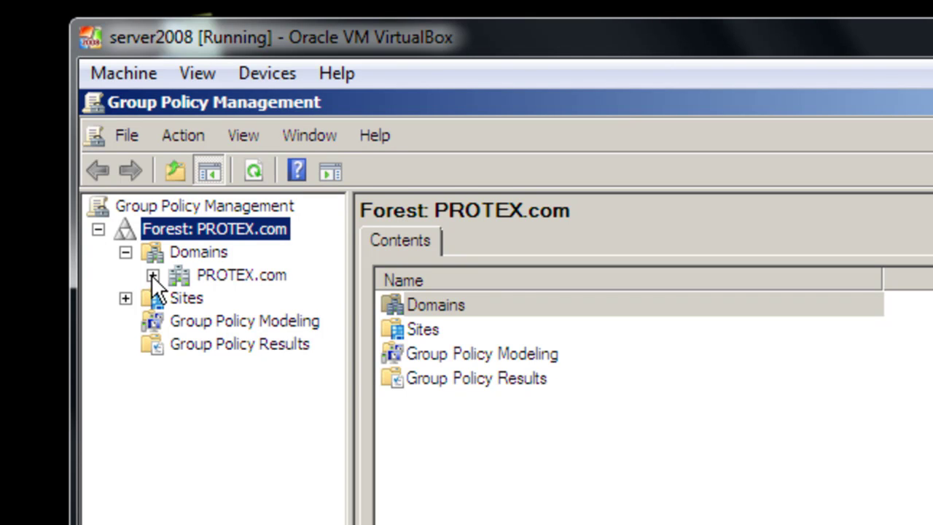
left_click(152, 275)
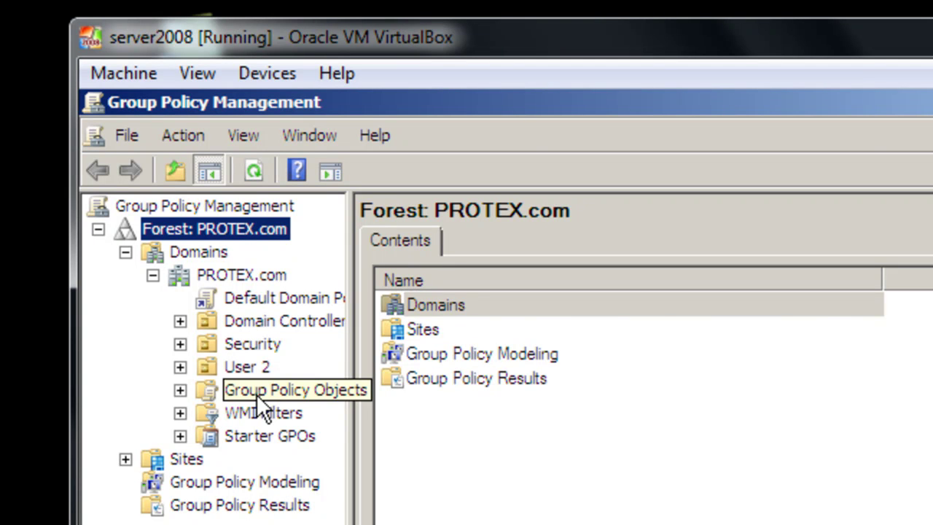
Create a new group policy object named Windows in the domain's Group Policy Objects container, without a source starter GPO.
left_click(256, 392)
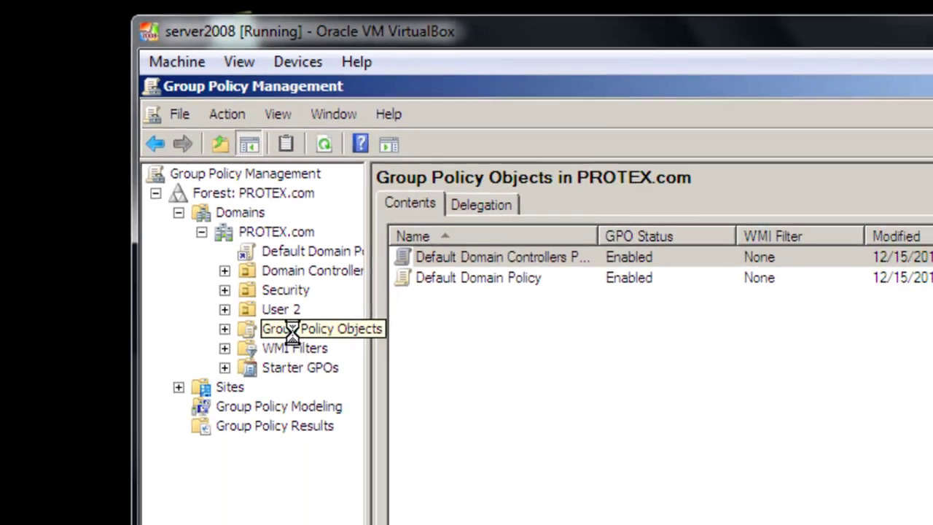
right_click(268, 385)
left_click(312, 395)
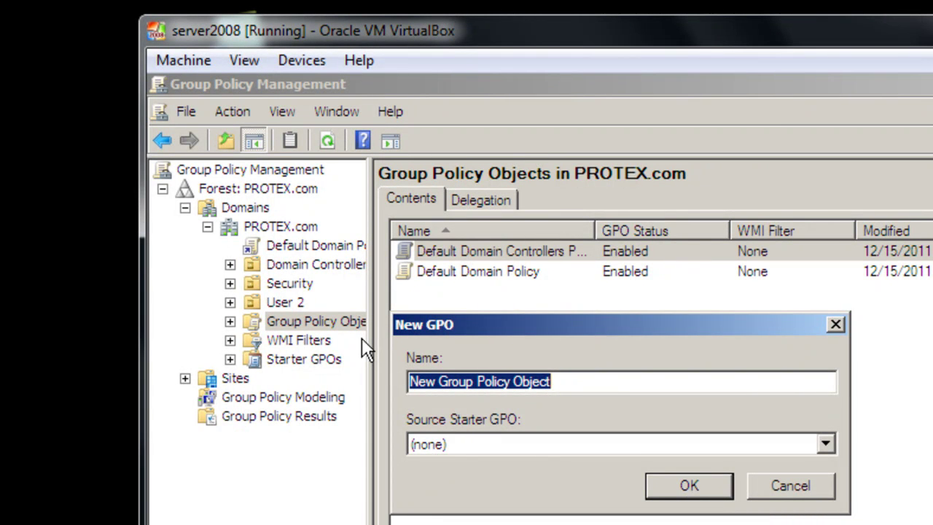
key("BackSpace")
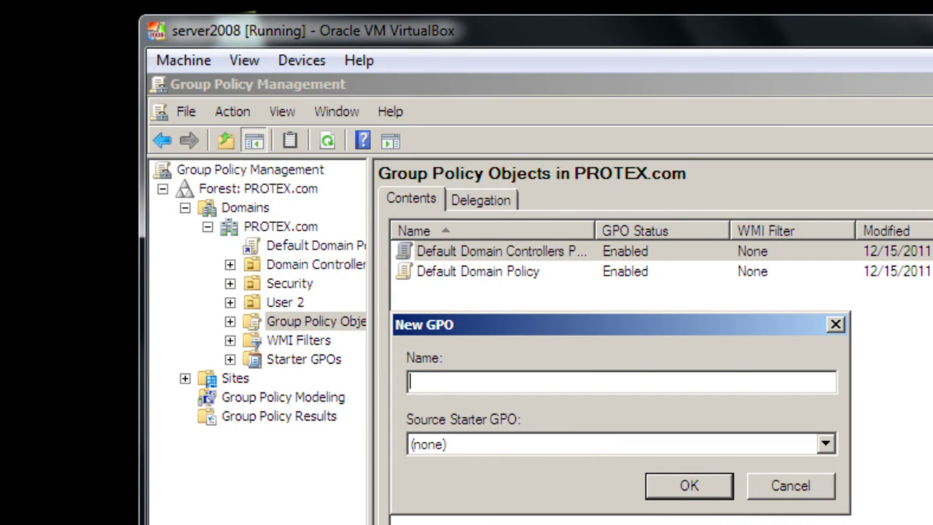
type("dows")
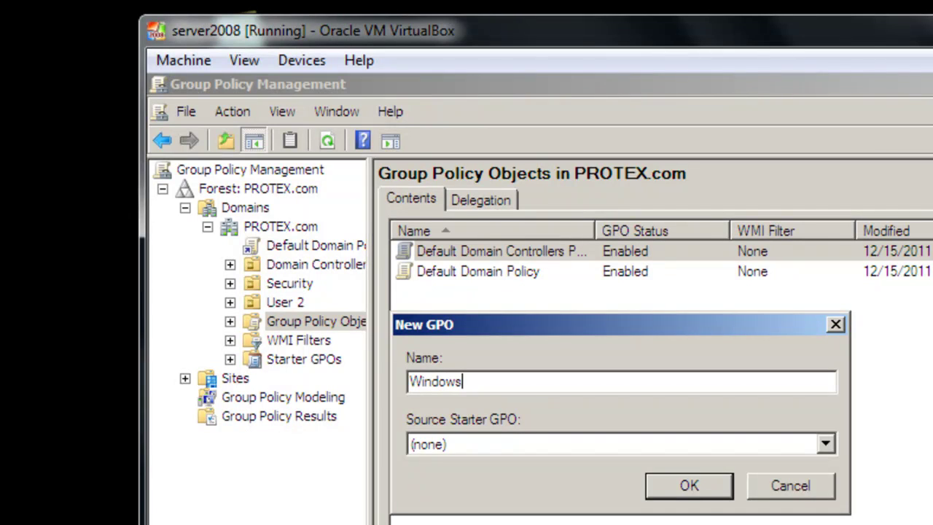
left_click(682, 488)
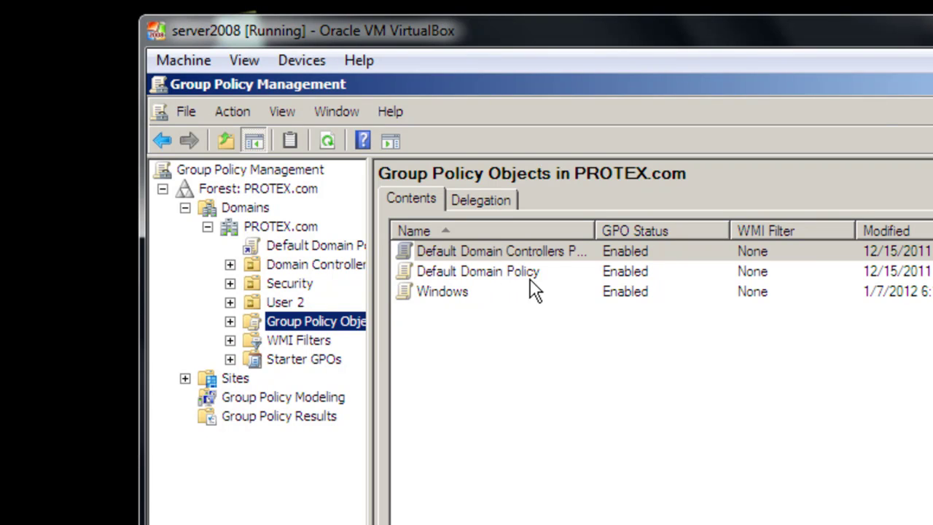
Open the Windows group policy object for editing and expand Policies under User Configuration.
left_click(230, 320)
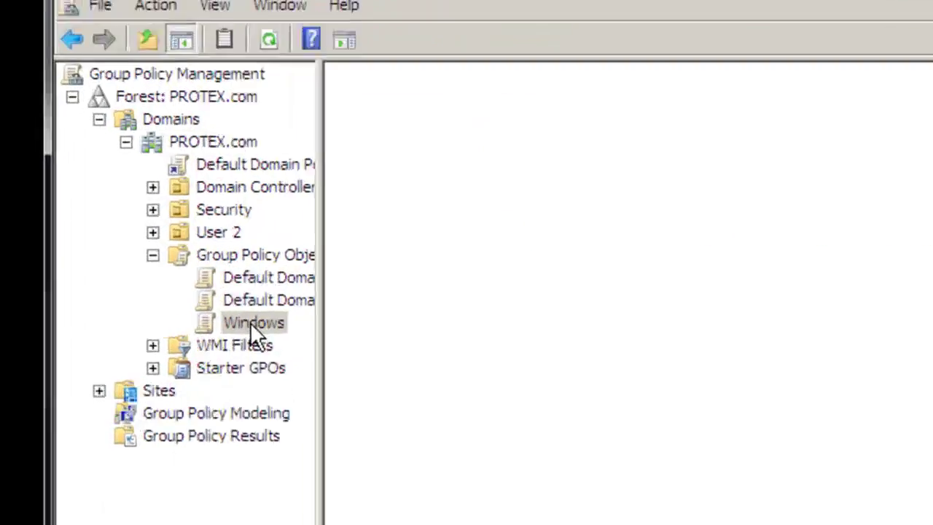
right_click(291, 361)
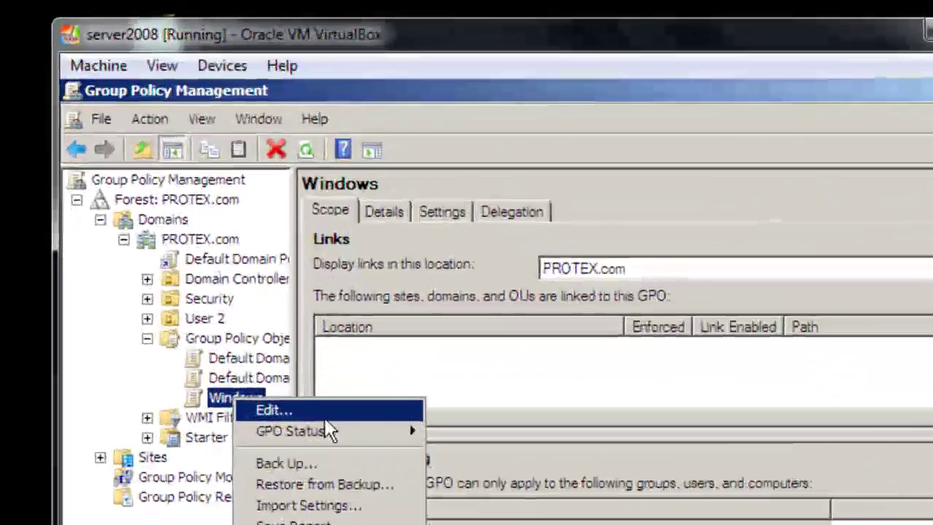
left_click(301, 314)
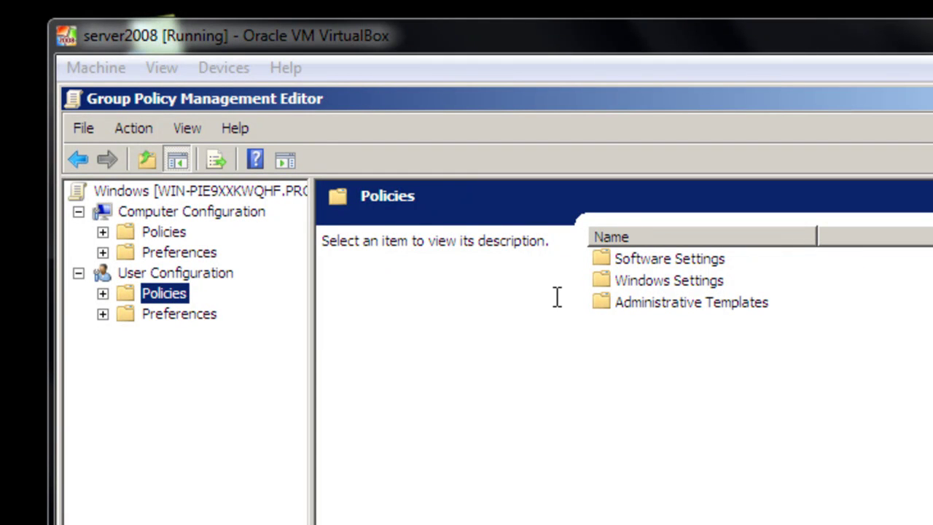
left_click(104, 293)
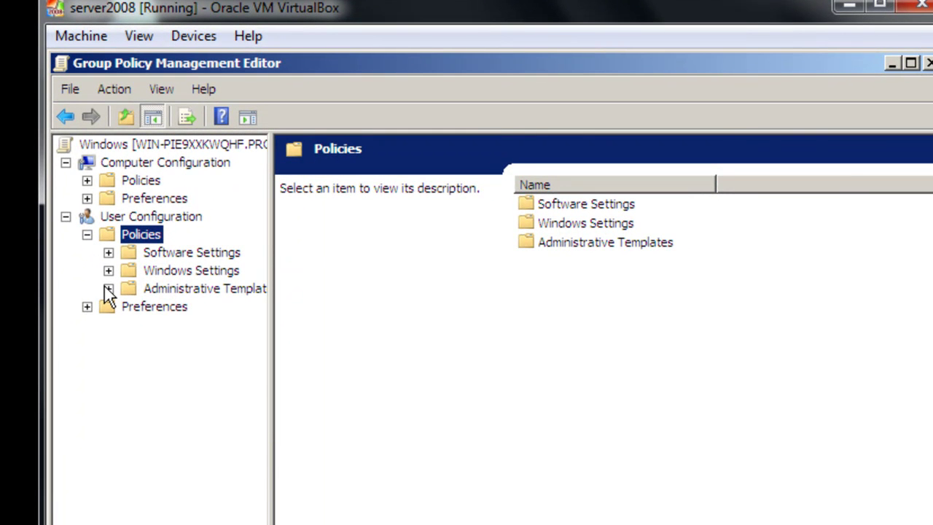
Expand the user policies' Administrative Templates down to the Control Panel folder and display its Add or Remove Programs settings.
left_click(108, 288)
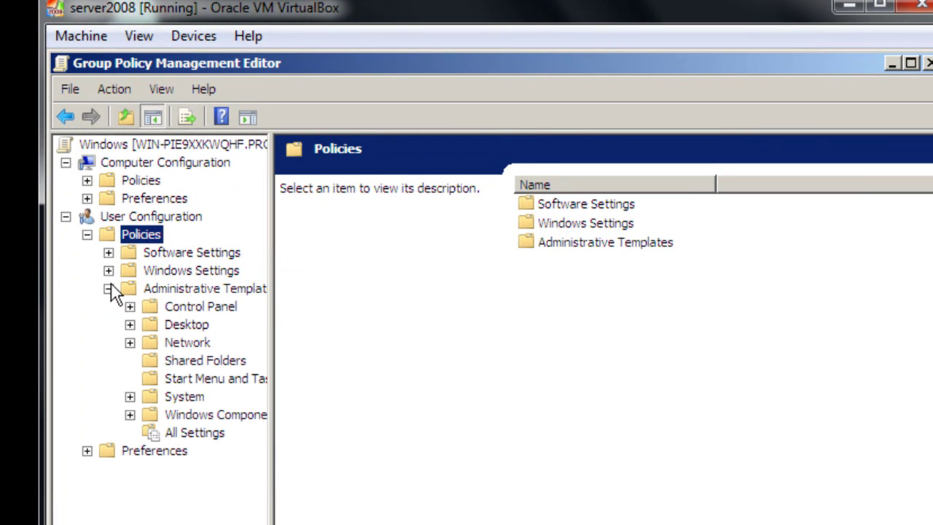
left_click(199, 305)
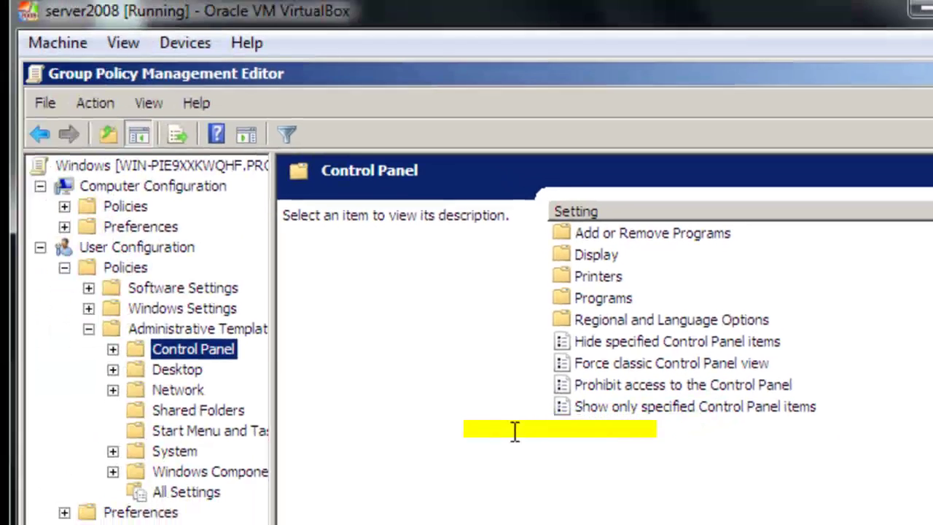
left_click(113, 349)
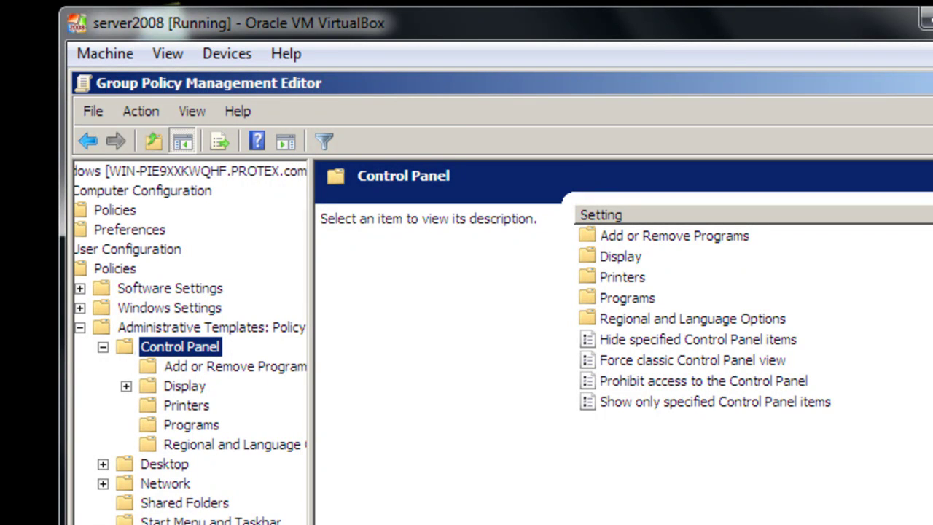
left_click(218, 364)
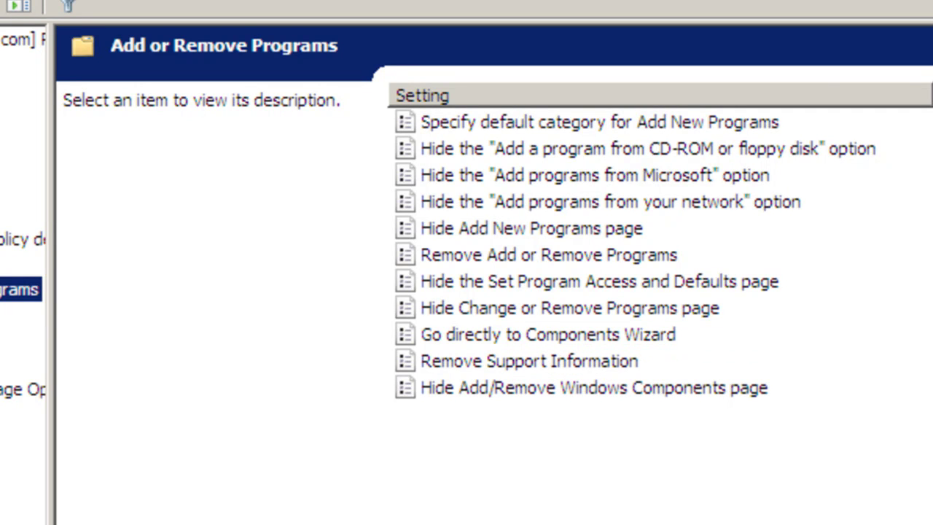
Review the state and comment of each Add or Remove Programs setting, comparing the standard and extended views.
scroll(659, 255, "right", 10)
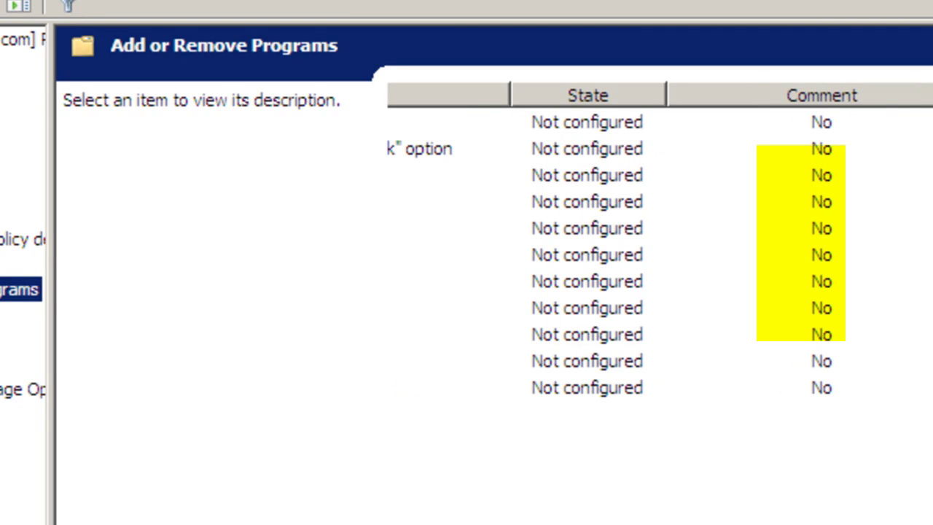
scroll(659, 255, "left", 5)
scroll(660, 255, "left", 5)
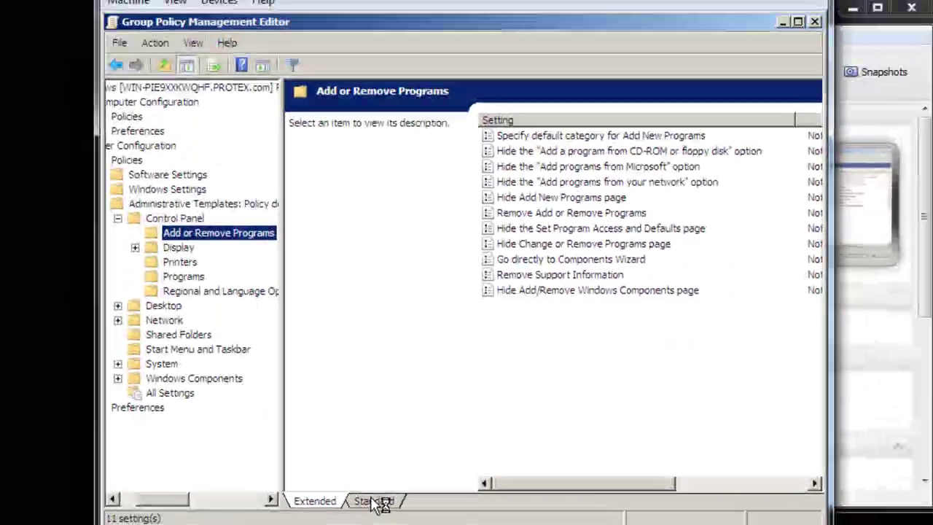
left_click(217, 430)
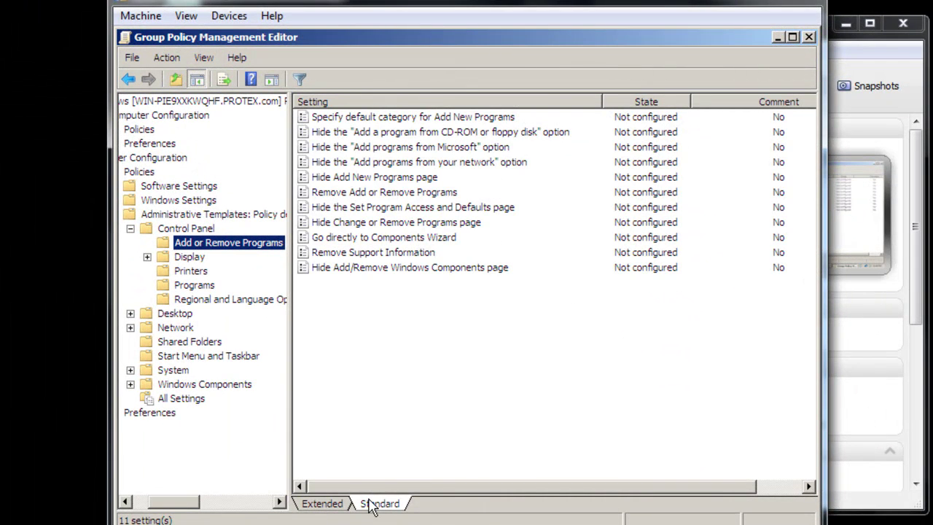
left_click(325, 504)
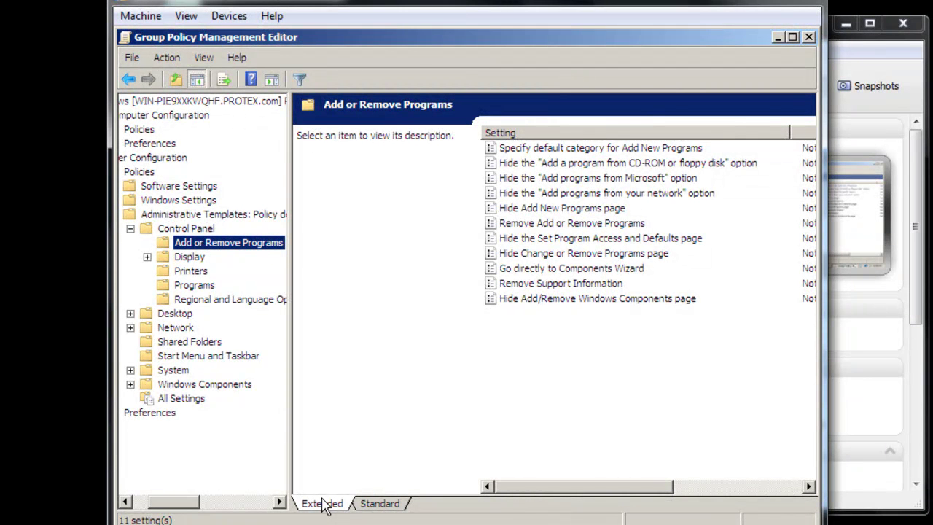
Read the description of the Remove Add or Remove Programs setting in the extended view.
left_click(554, 223)
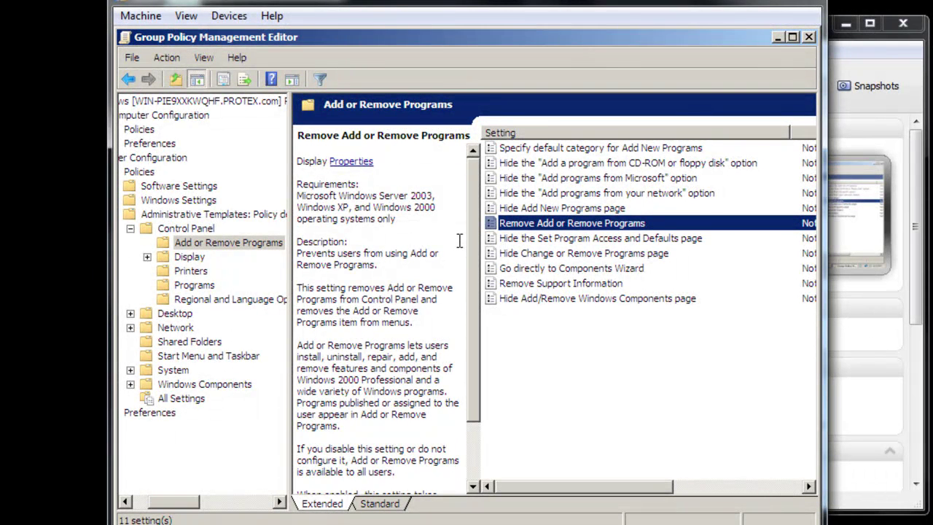
left_click(459, 240)
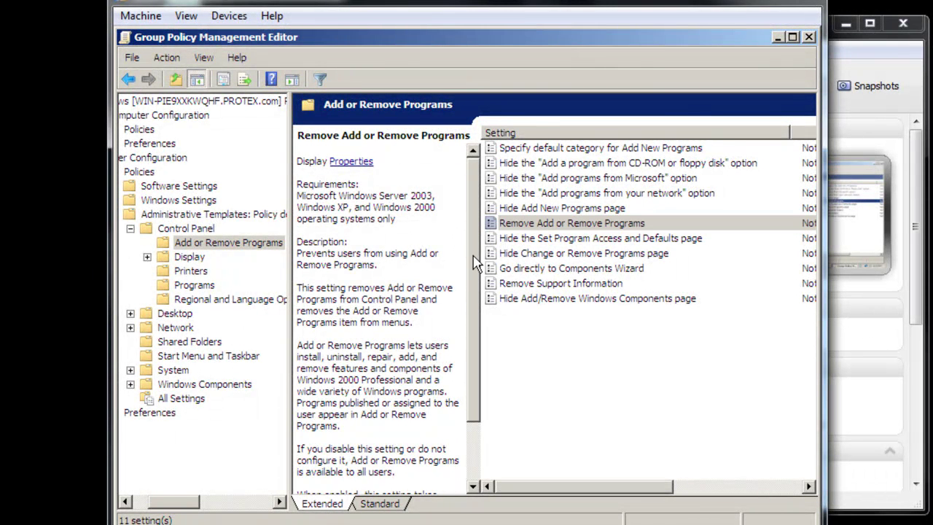
scroll(470, 295, "down", 2)
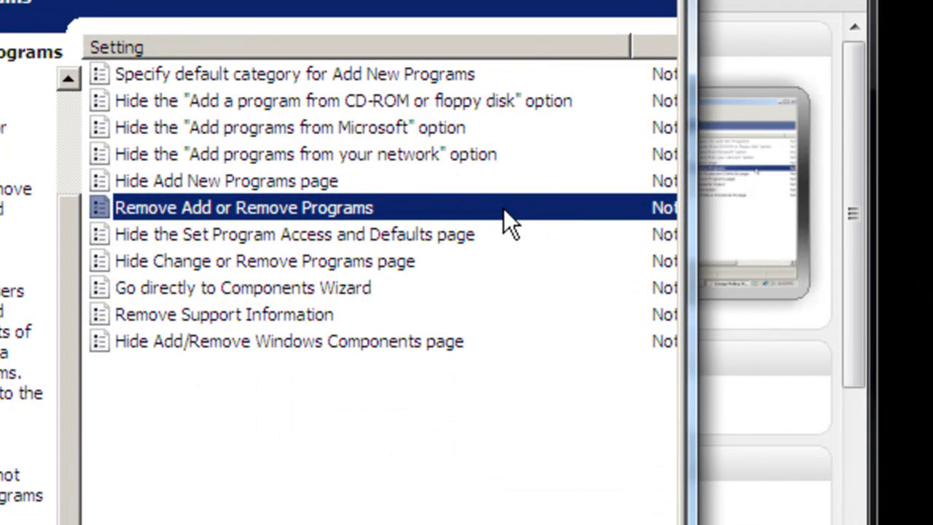
Enable the Remove Add or Remove Programs setting with the policy comment "Requirement" and save the changes.
right_click(501, 208)
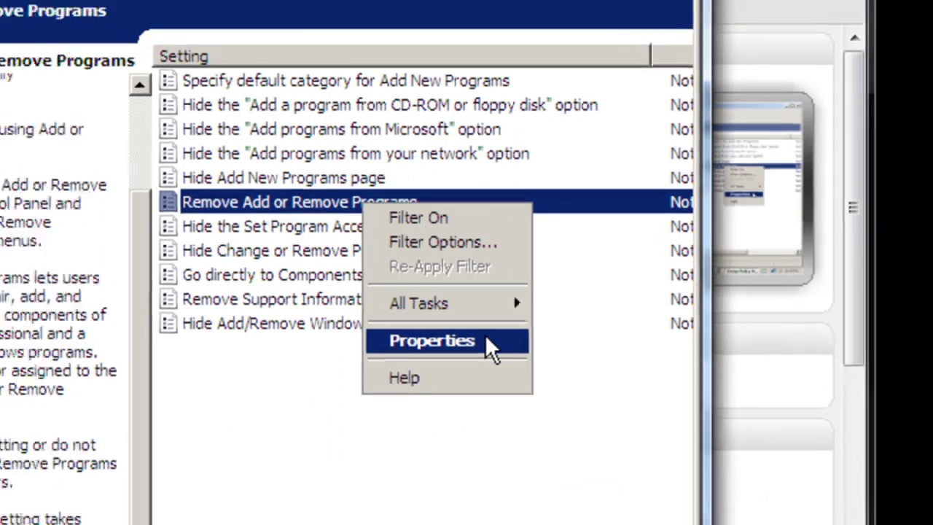
left_click(452, 365)
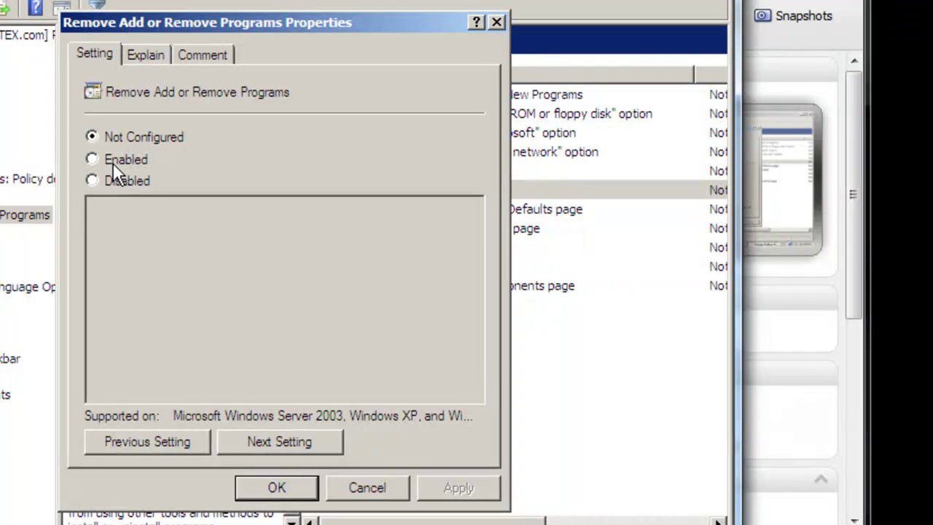
left_click(91, 159)
left_click(146, 58)
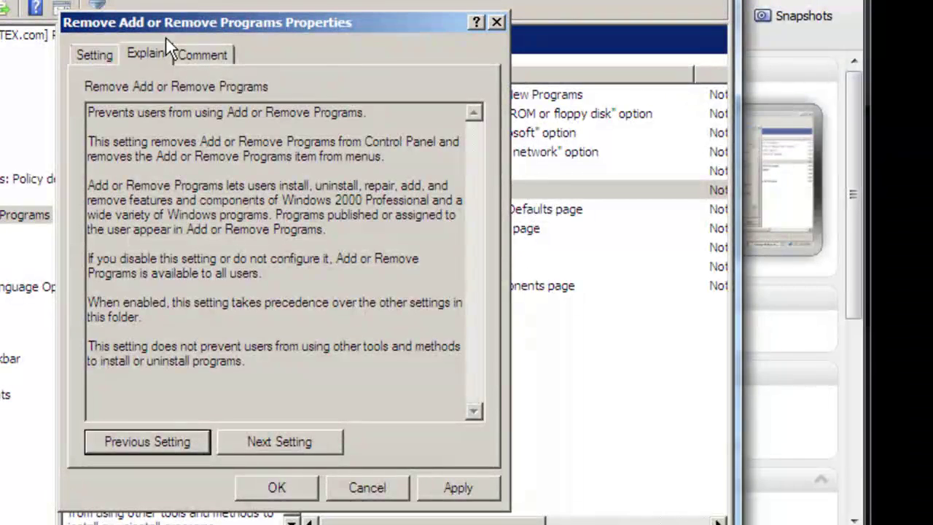
left_click(203, 60)
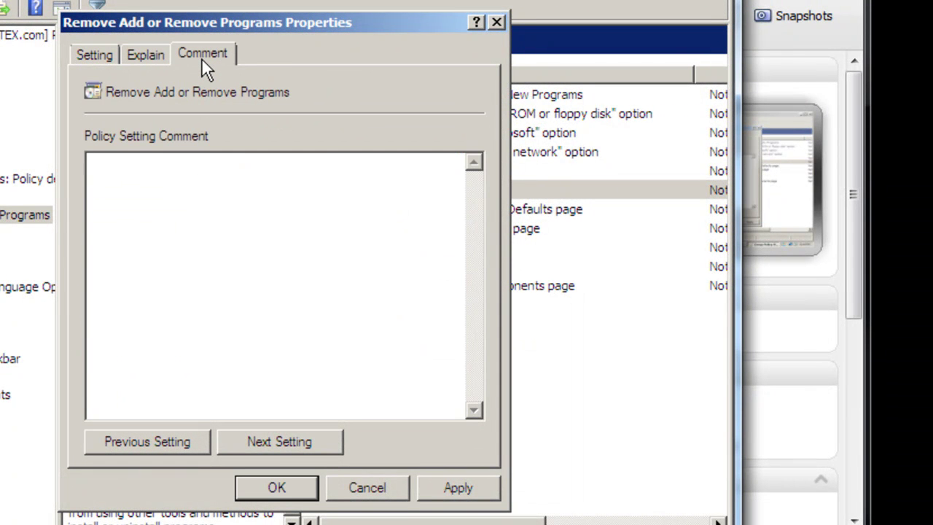
type("Requirement")
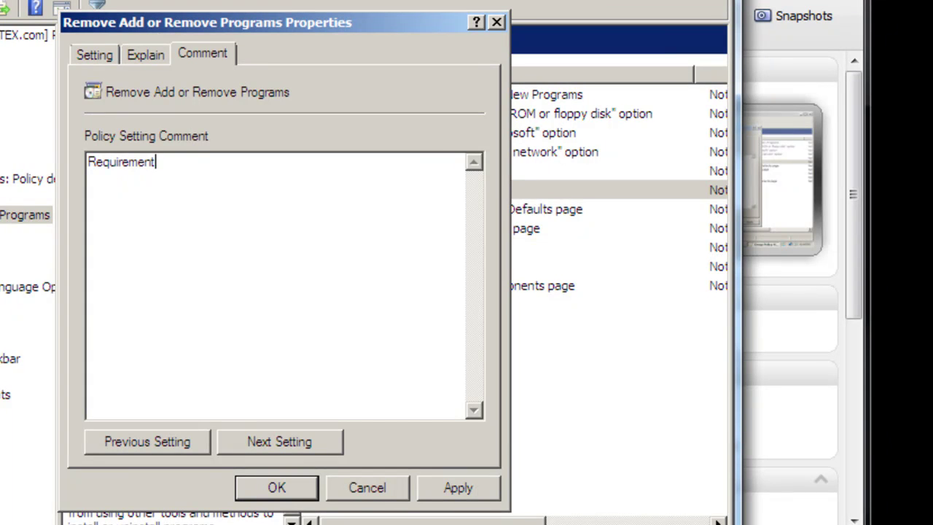
key("ctrl+Tab")
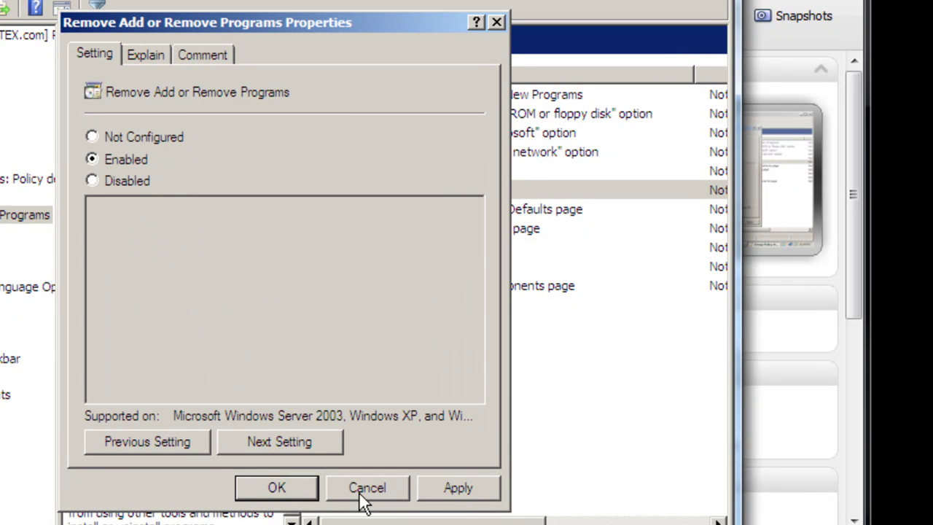
left_click(445, 488)
left_click(283, 485)
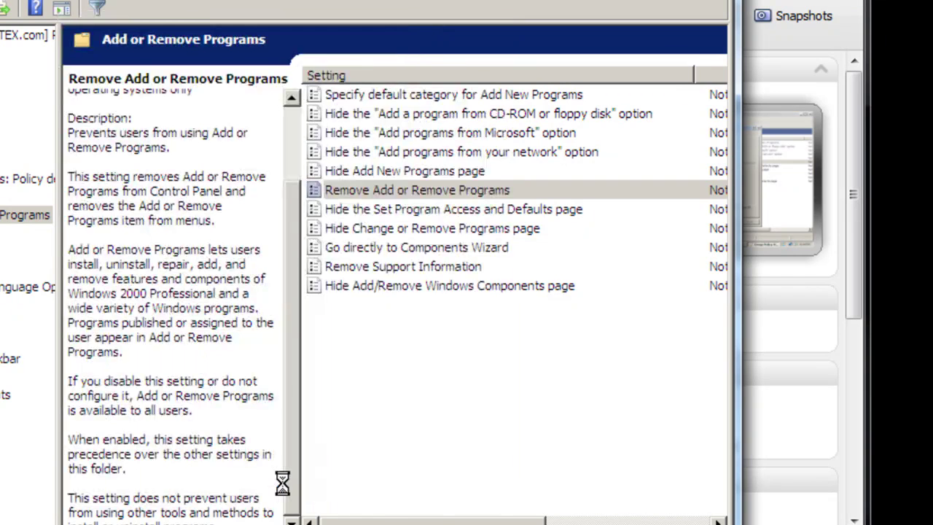